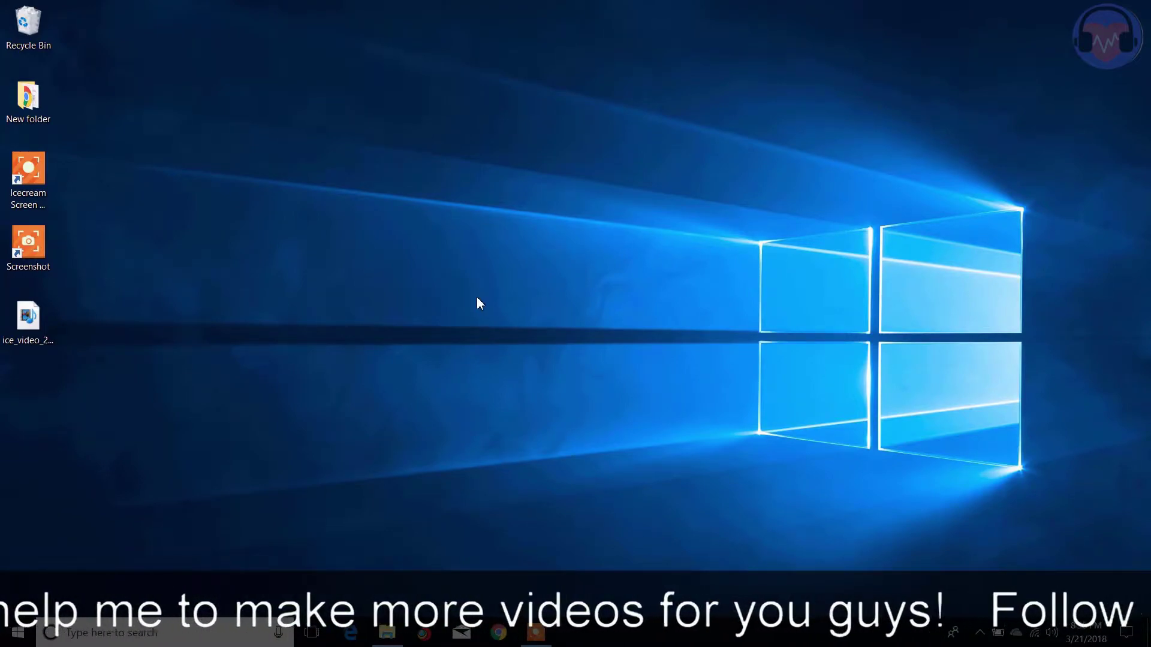
Step: Open and dismiss Windows Settings, the wireless display panel, and the quick system tools list
key(super+i)
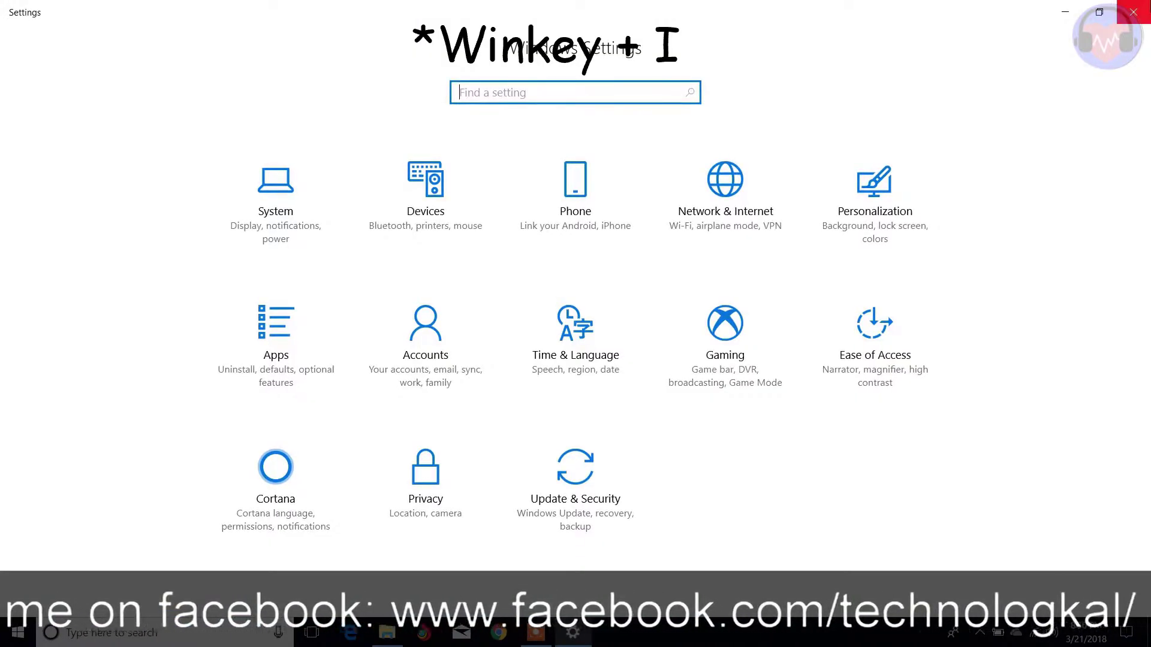
click(1133, 12)
key(super+k)
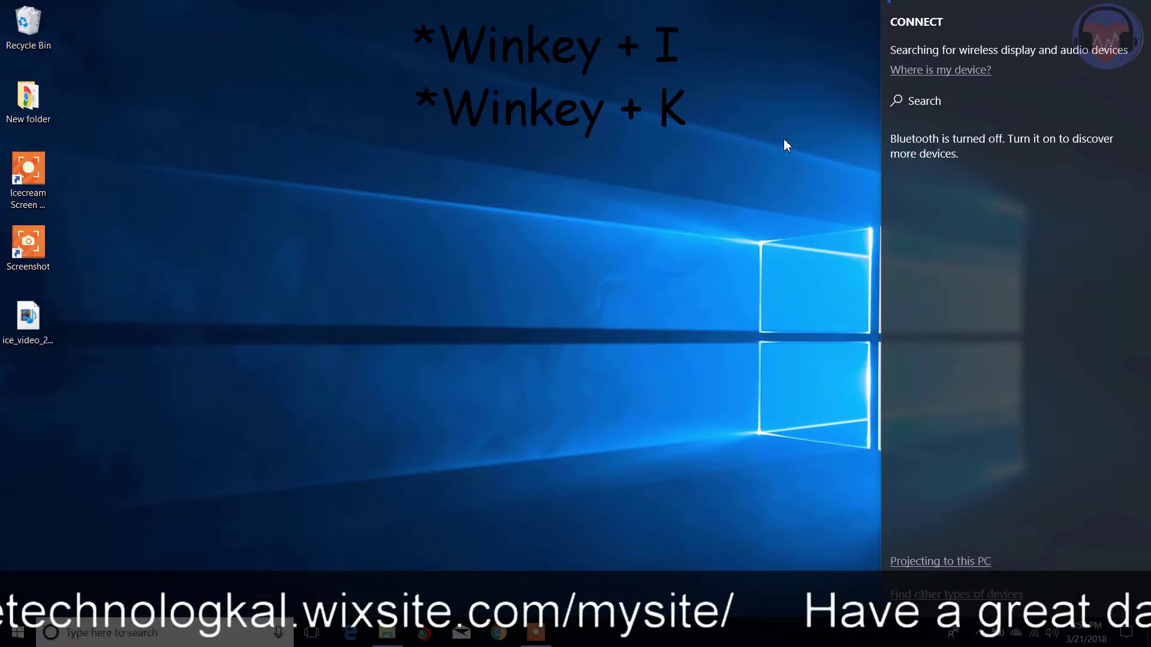
key(Escape)
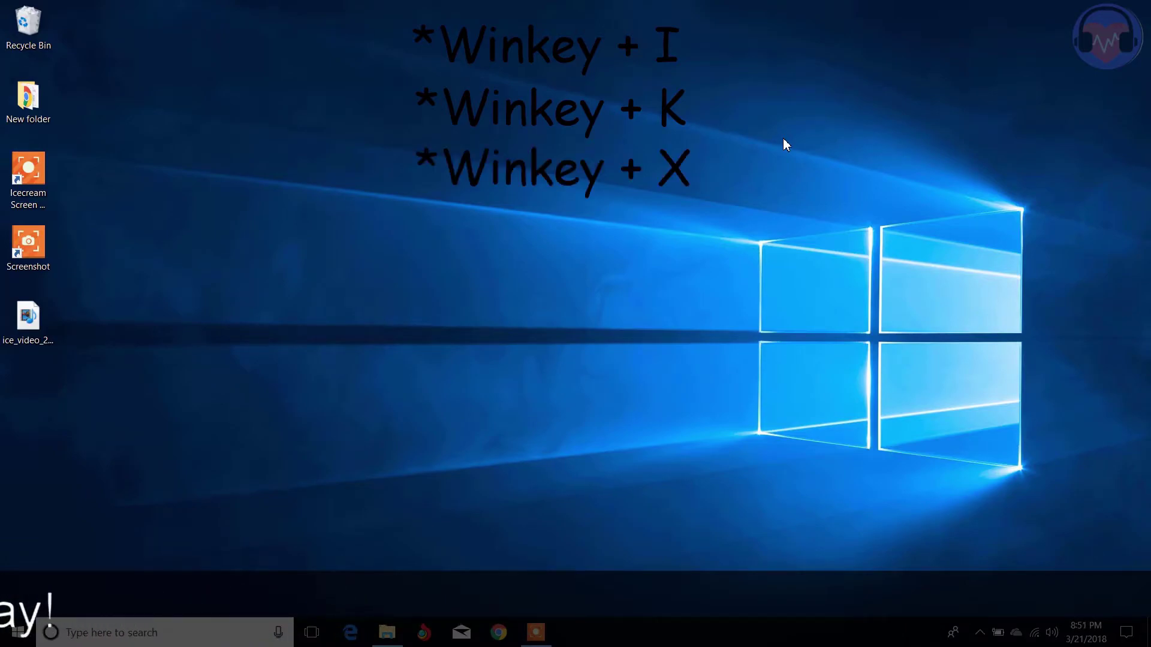
key(super+x)
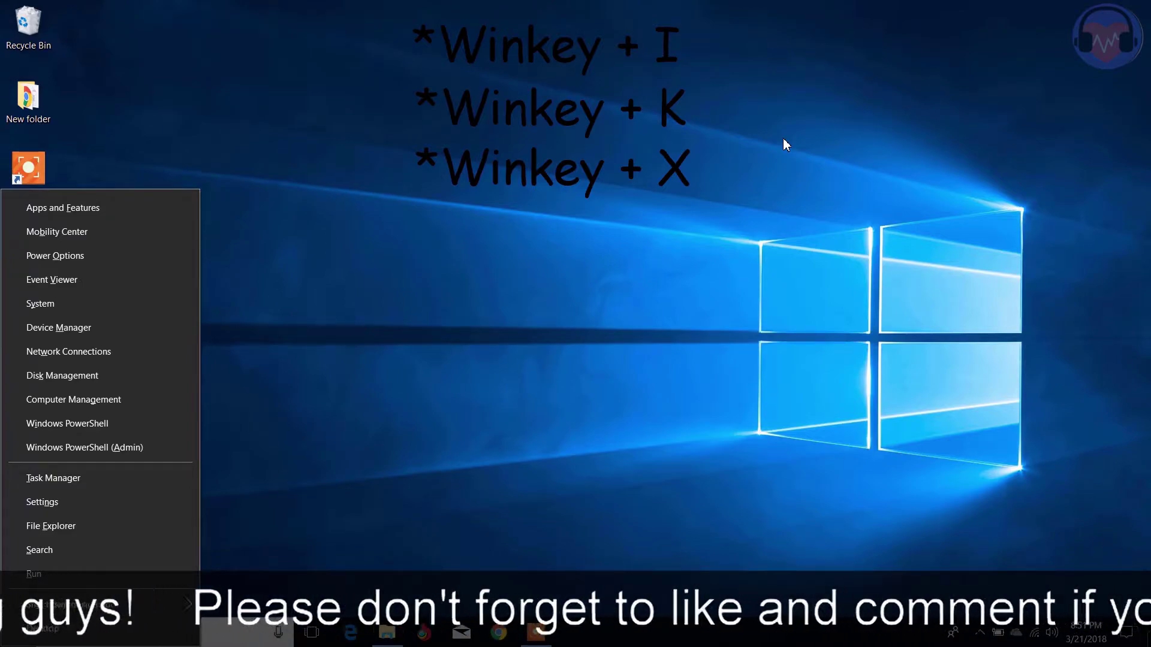
click(784, 140)
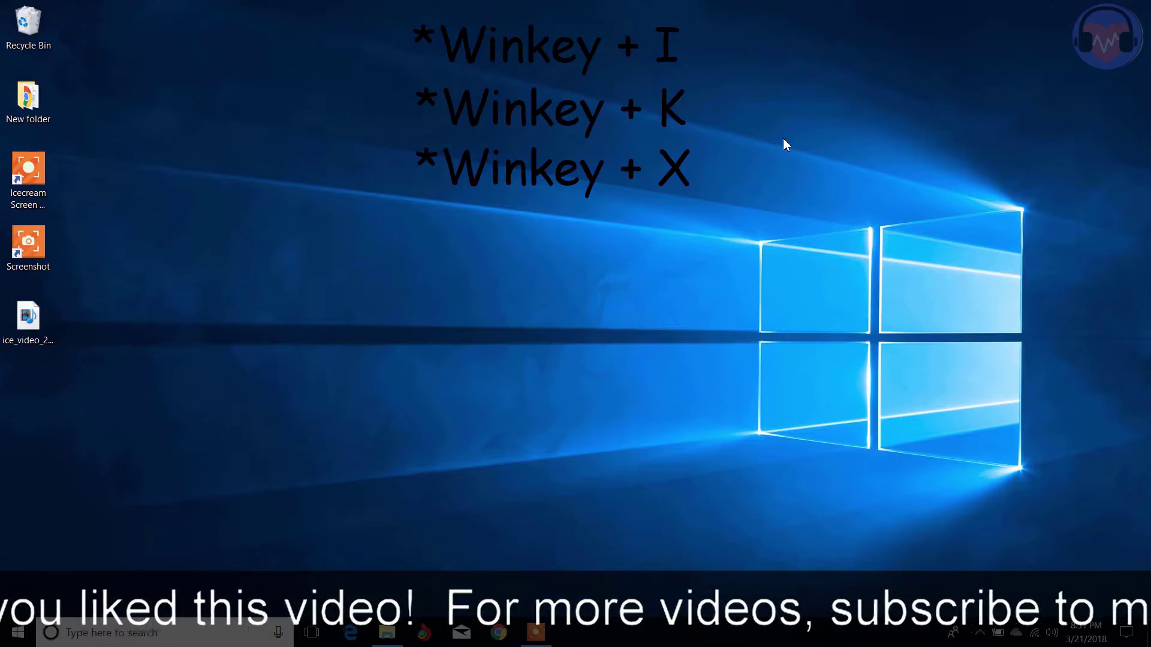
Step: Show and leave the window overview, then start and dismiss voice dictation
key(super+Tab)
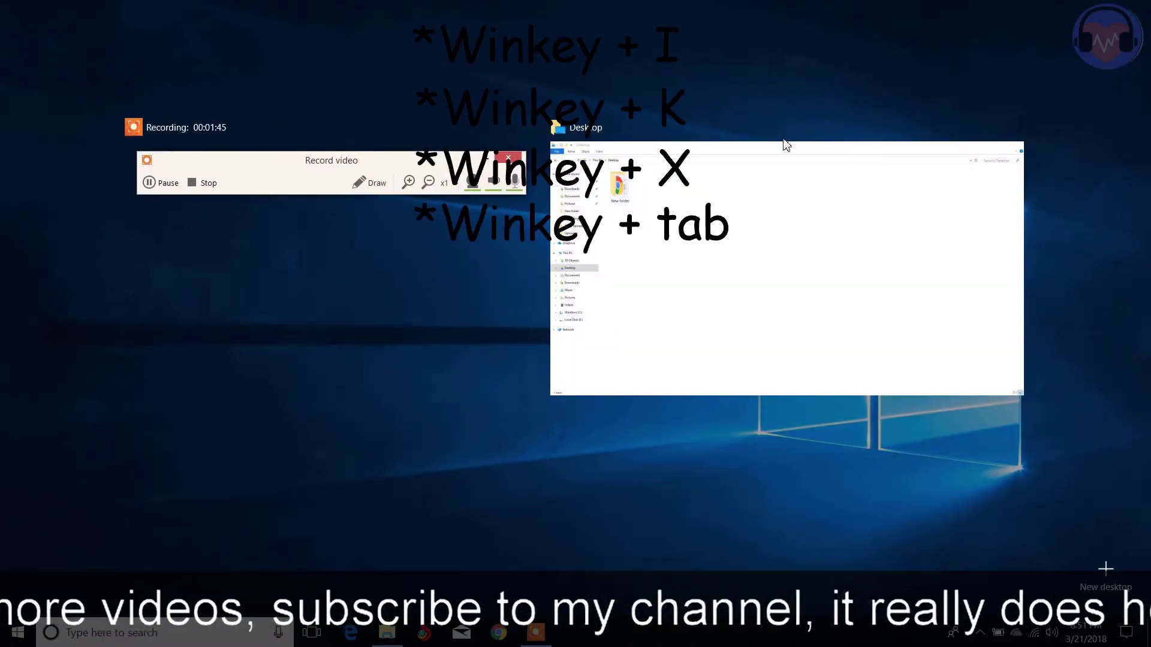
key(super+Tab)
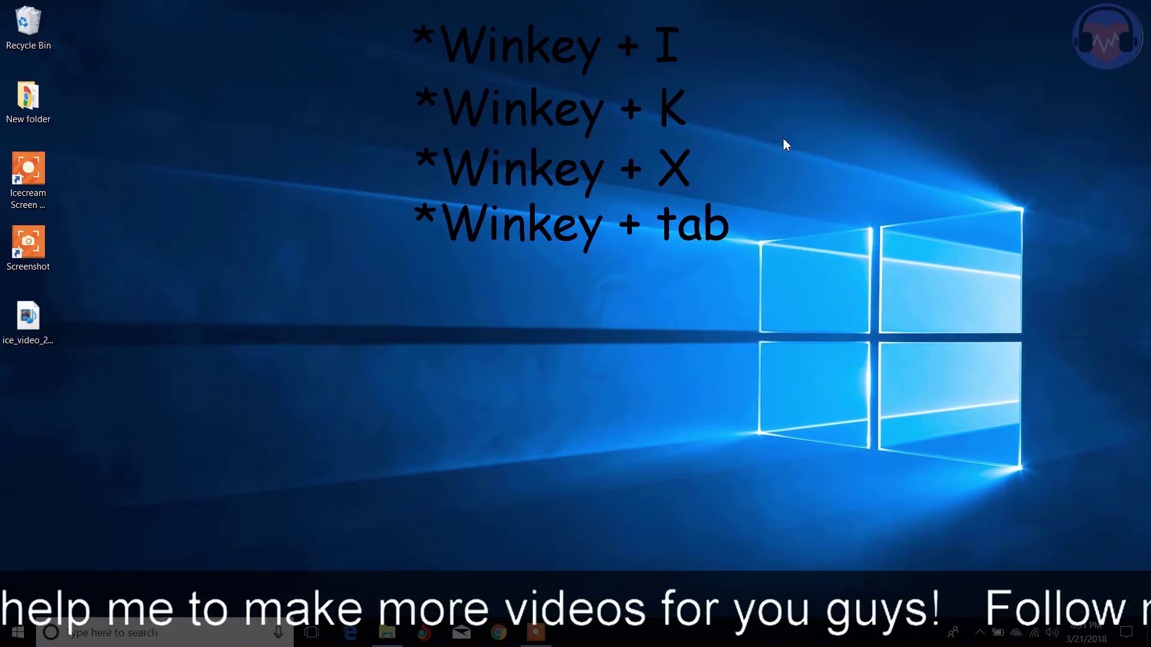
key(super+h)
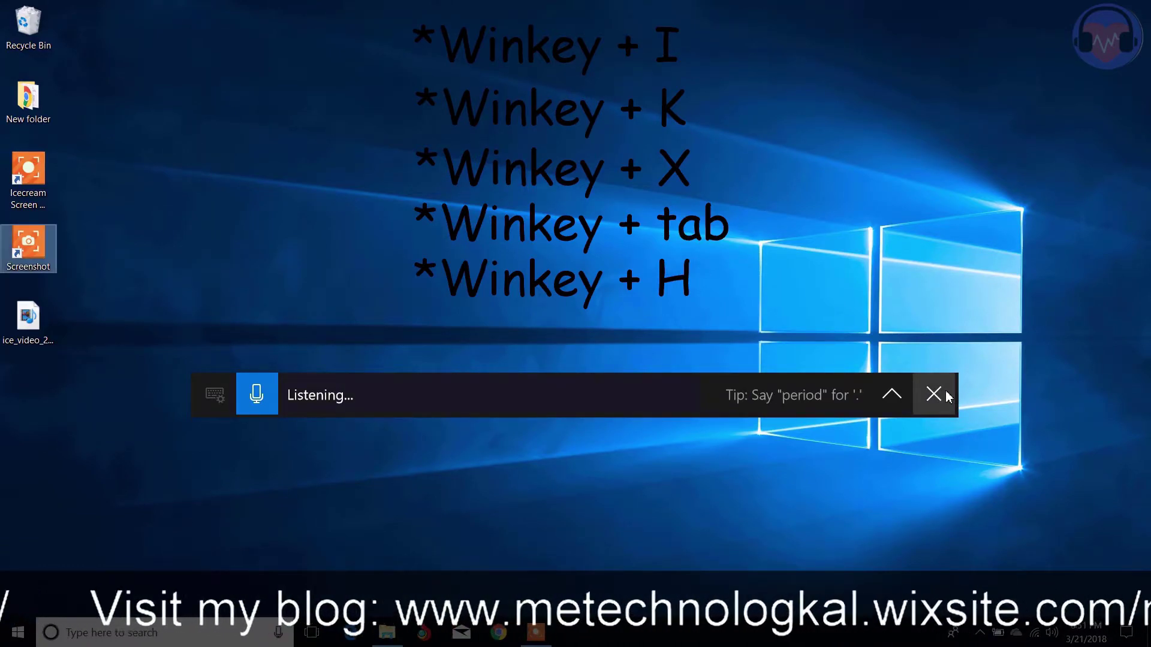
click(936, 395)
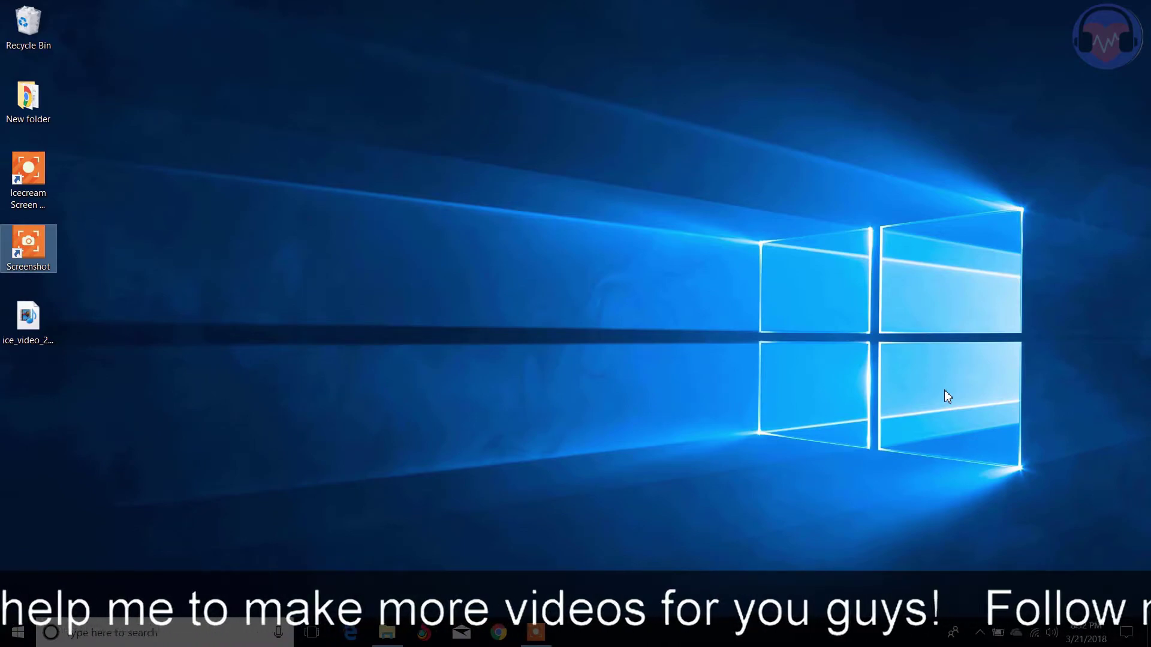
Step: Open the Desktop folder in File Explorer, snap it left, then hide it to reveal the desktop
click(387, 633)
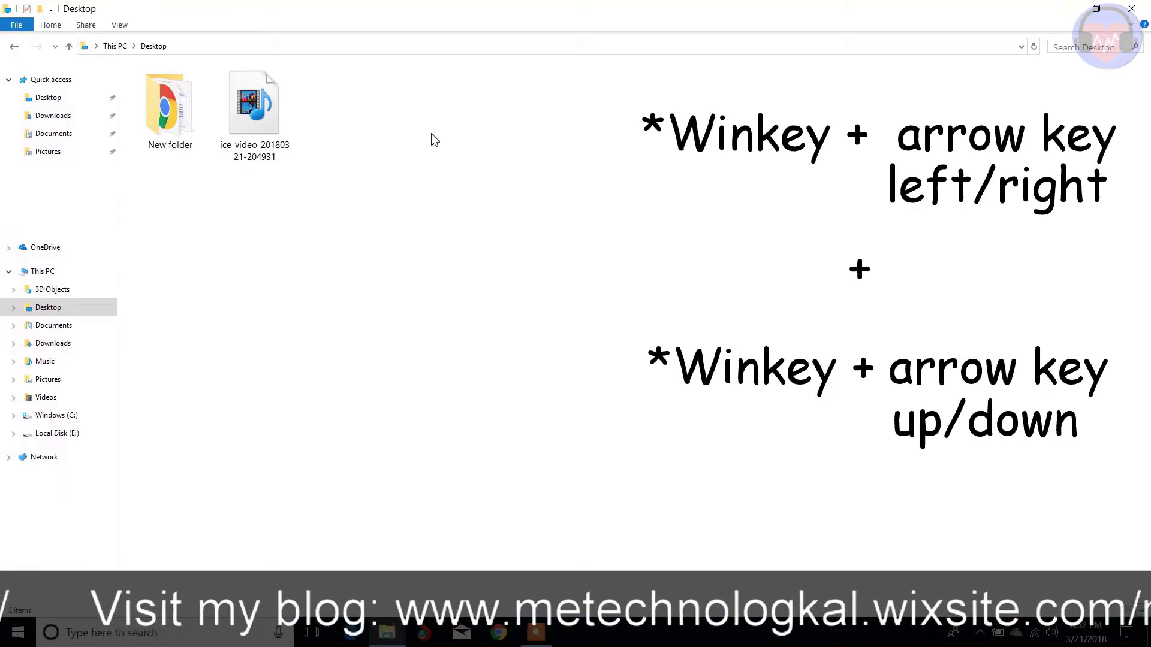
key(super+Left)
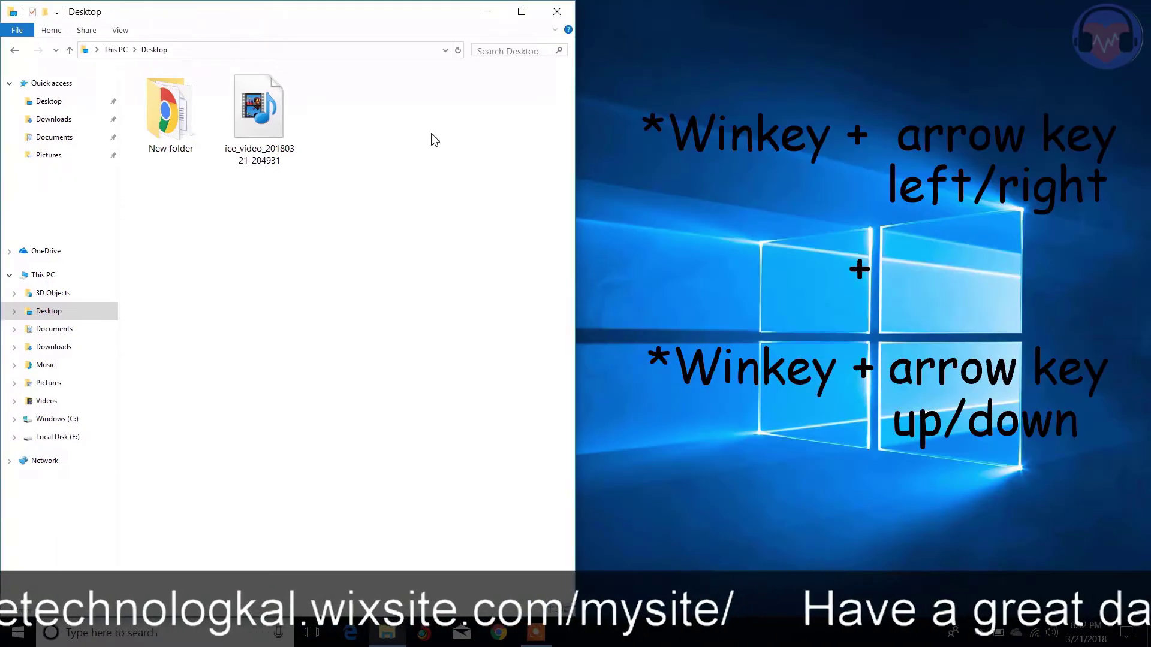
key(super+Down)
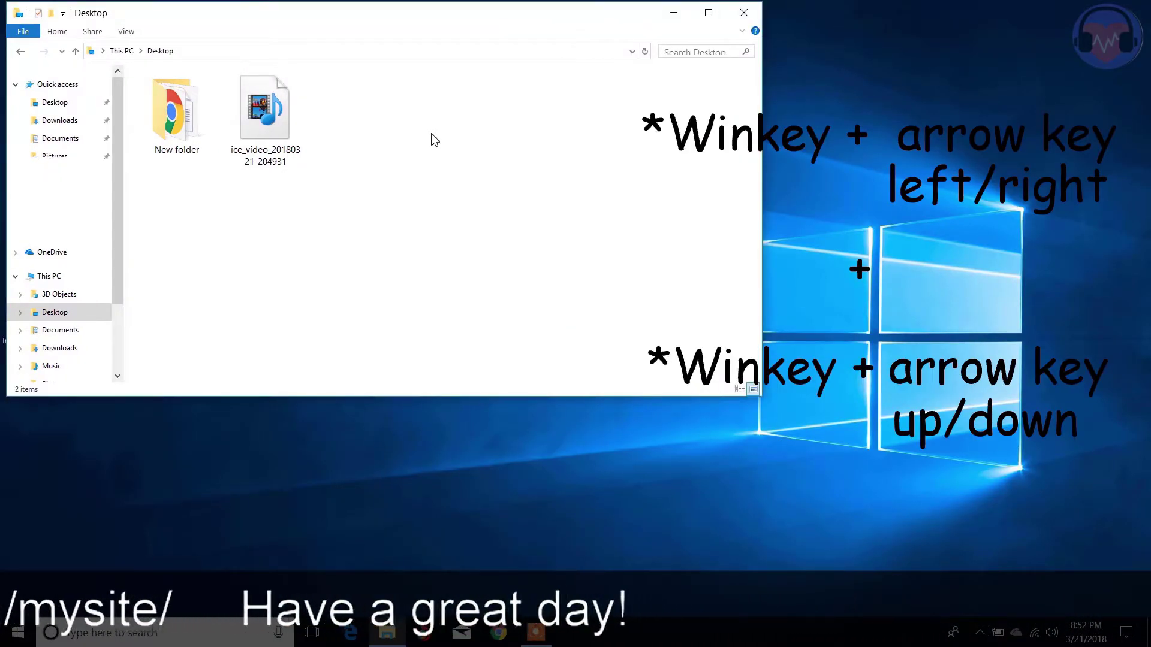
key(super+Left)
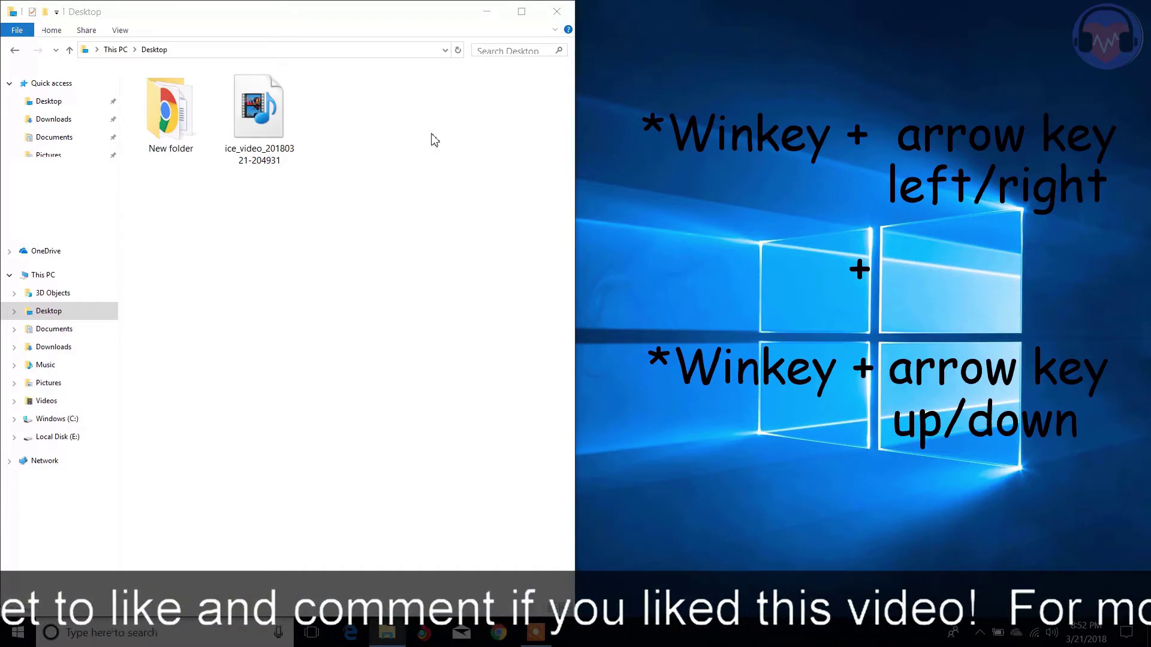
key(super+Down)
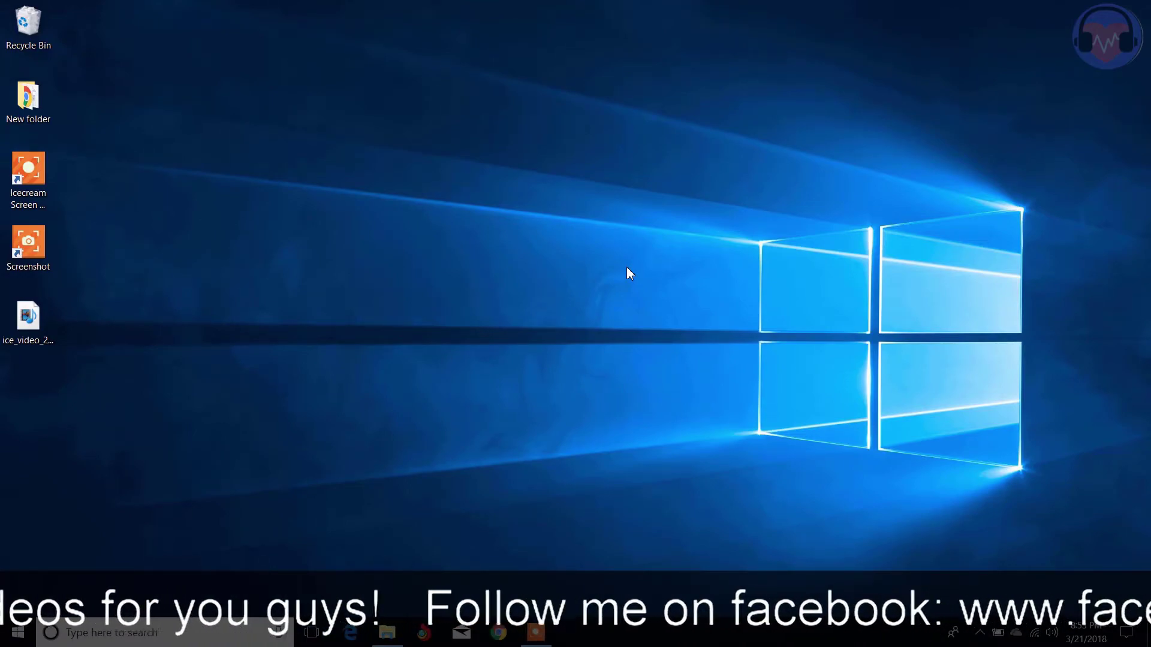
Step: Create a new desktop folder named with the pasted GodMode GUID and move it one row lower
right_click(628, 269)
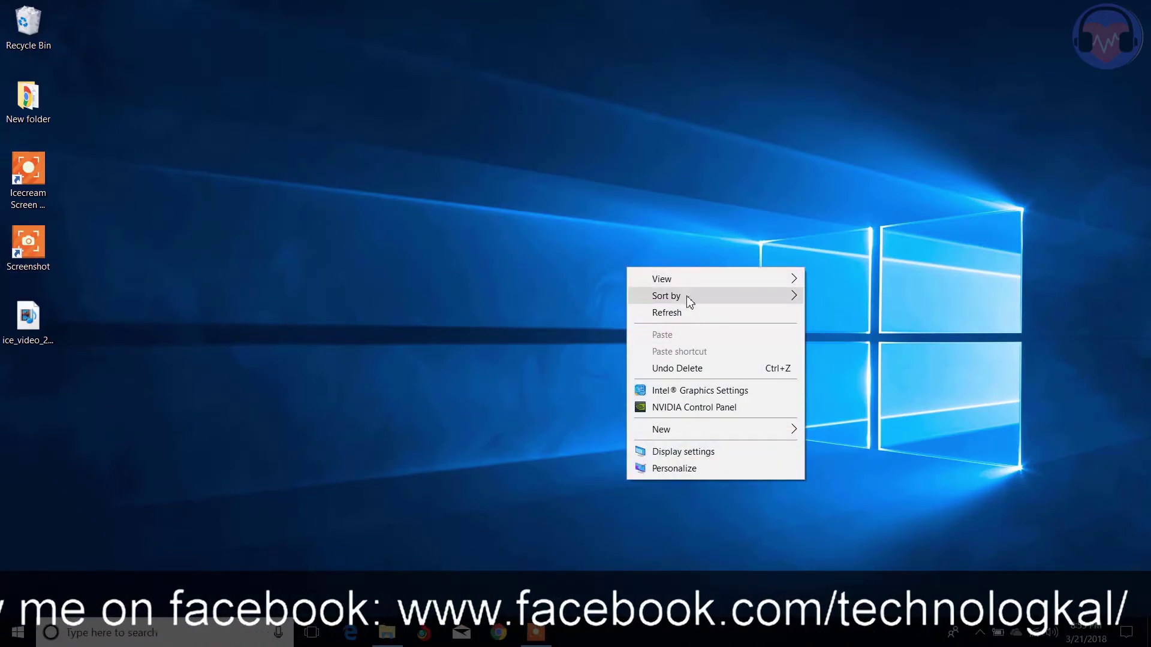
mouse_move(711, 430)
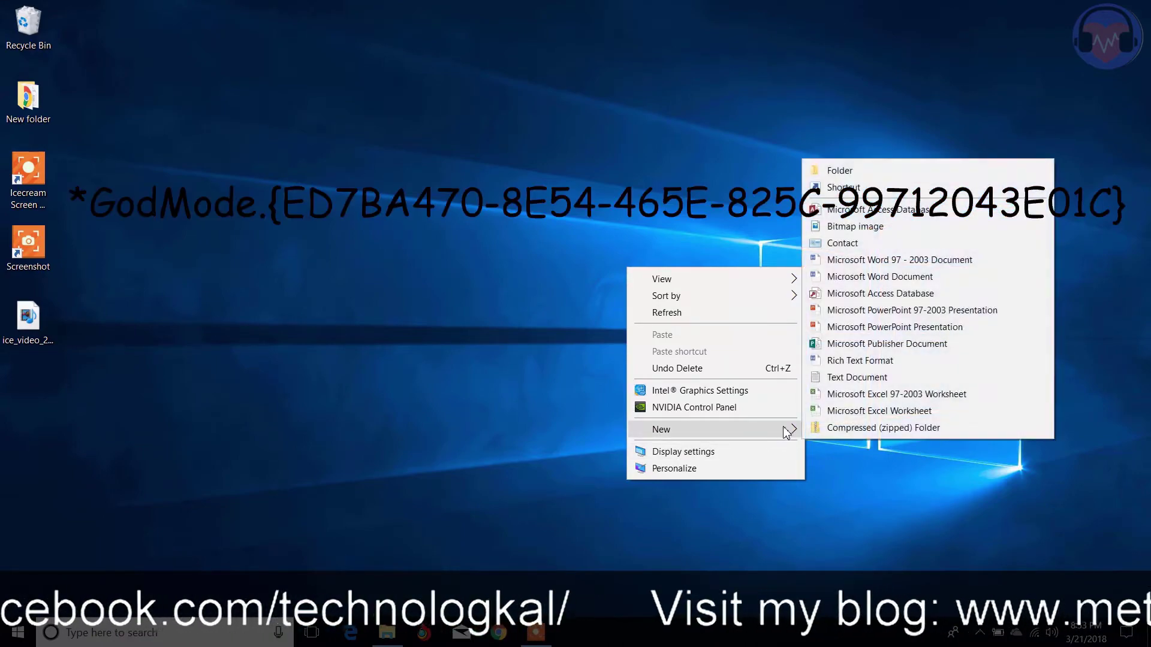
click(838, 171)
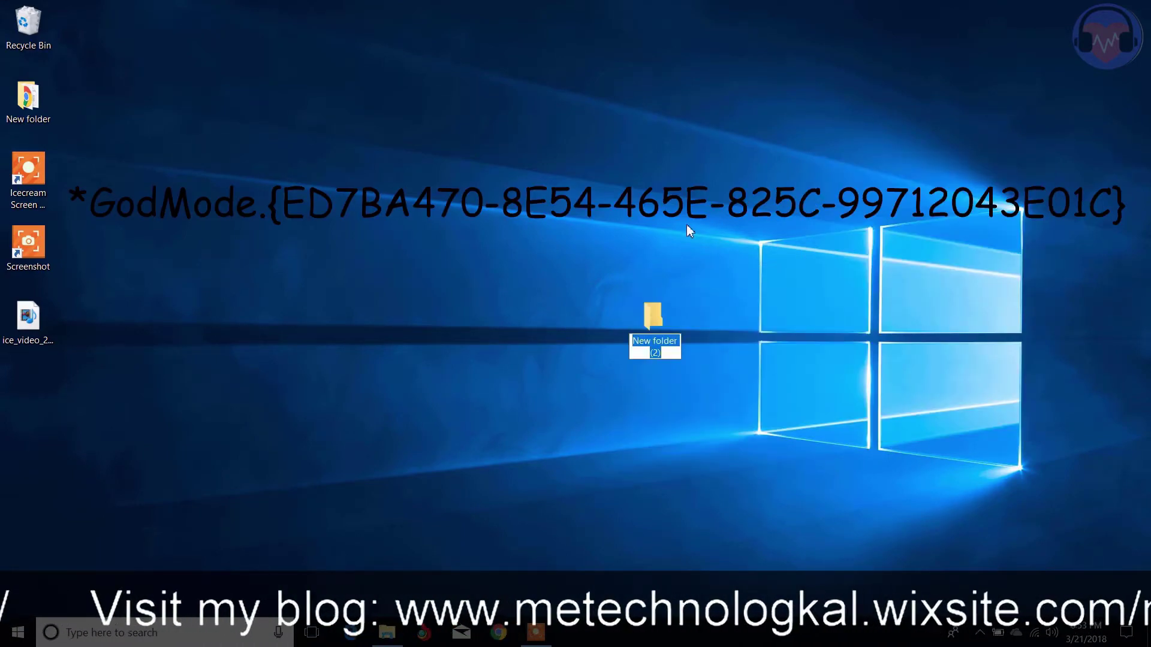
right_click(649, 345)
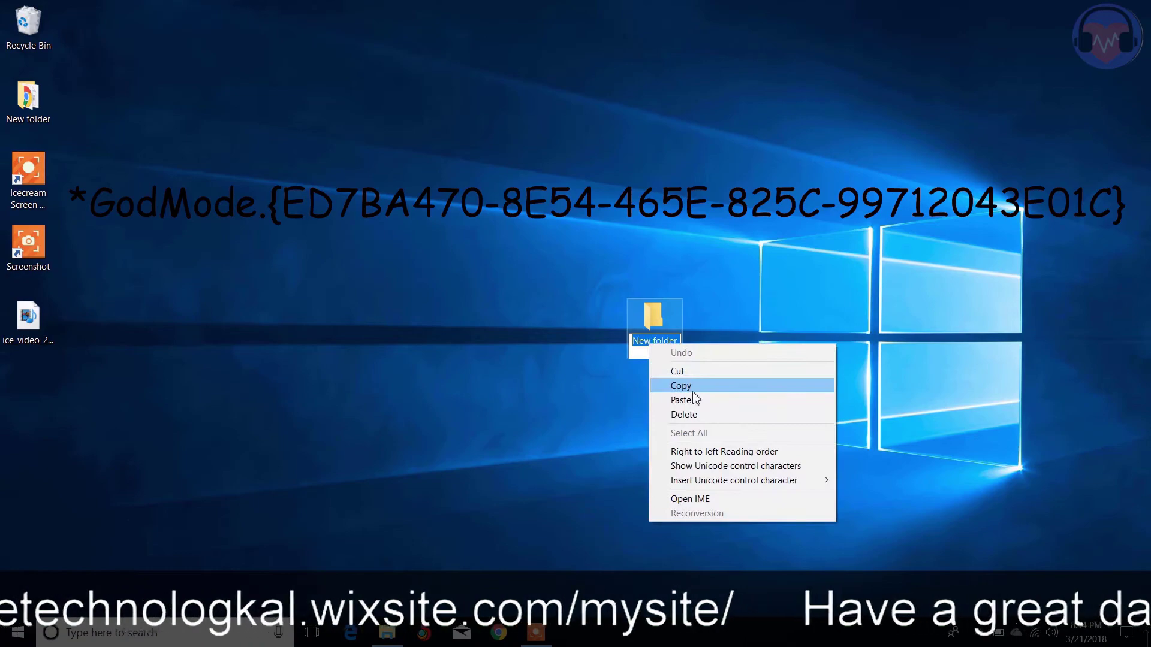
click(683, 400)
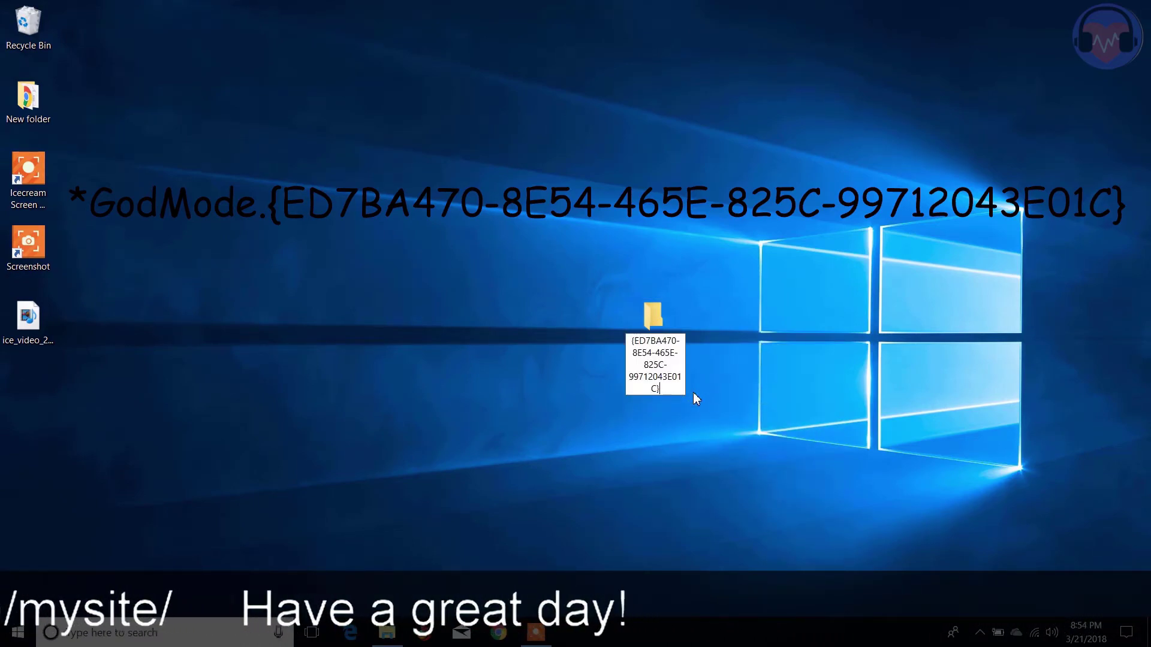
key(Return)
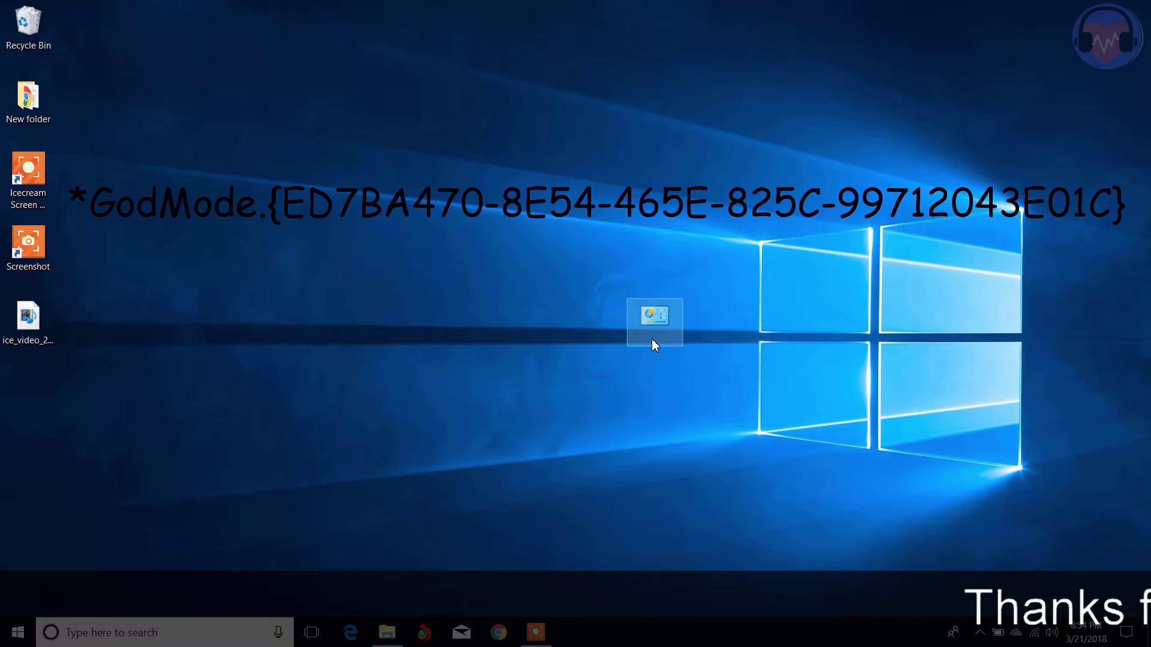
drag(644, 354, 641, 357)
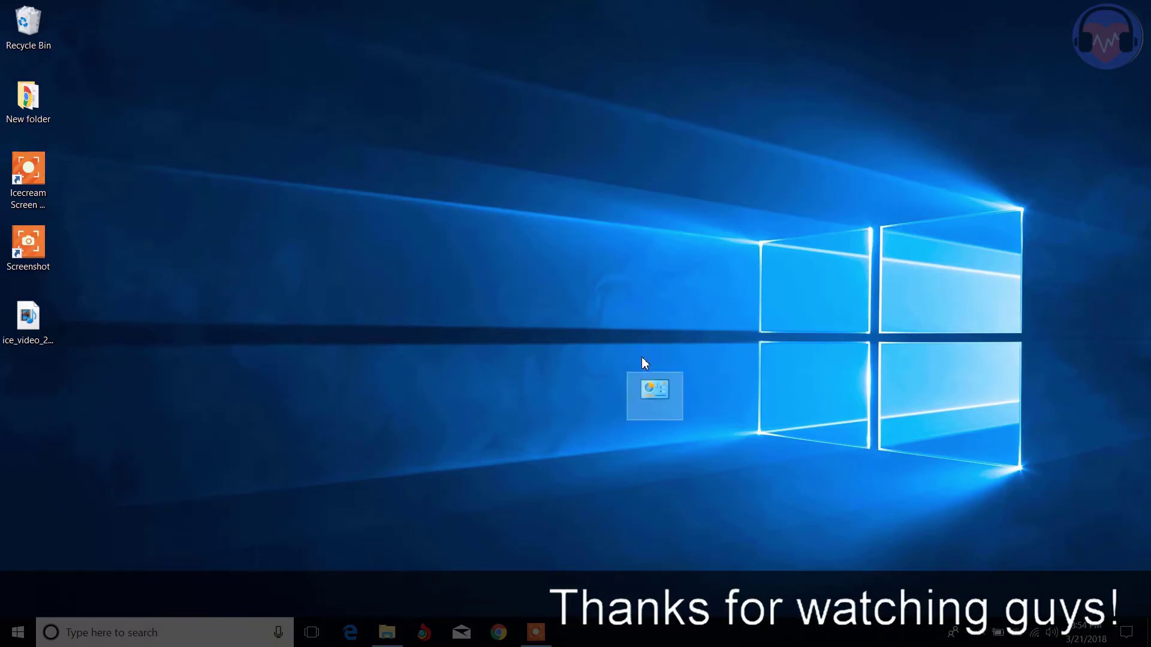
Step: Open the GodMode folder and maximize its File Explorer window
double_click(664, 388)
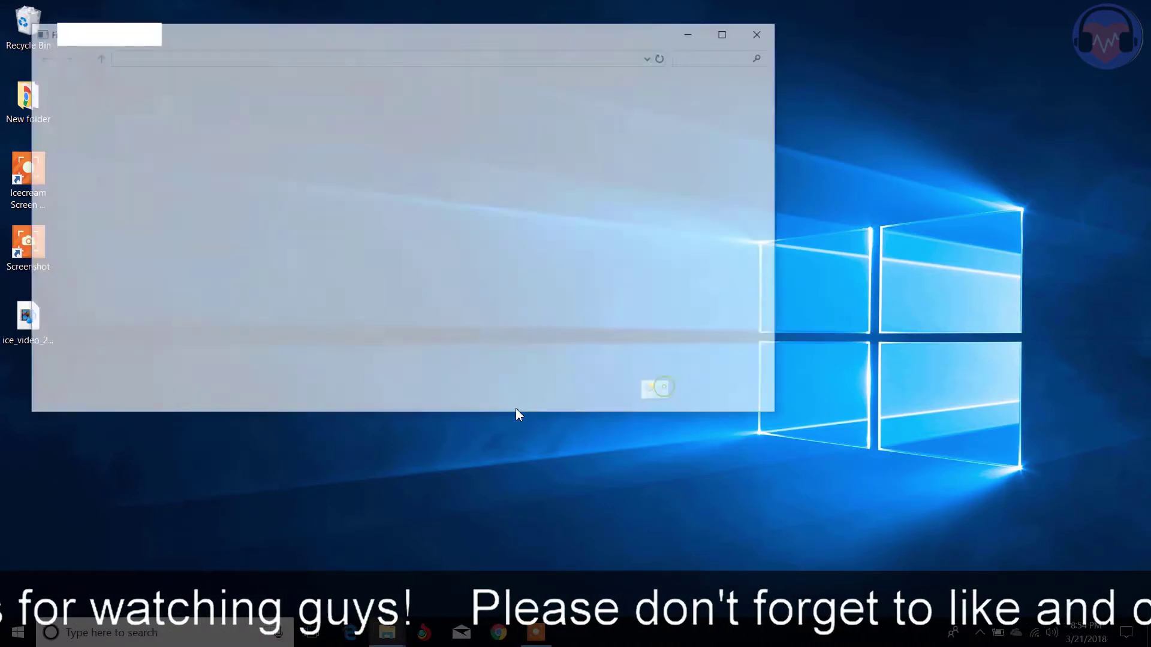
click(728, 32)
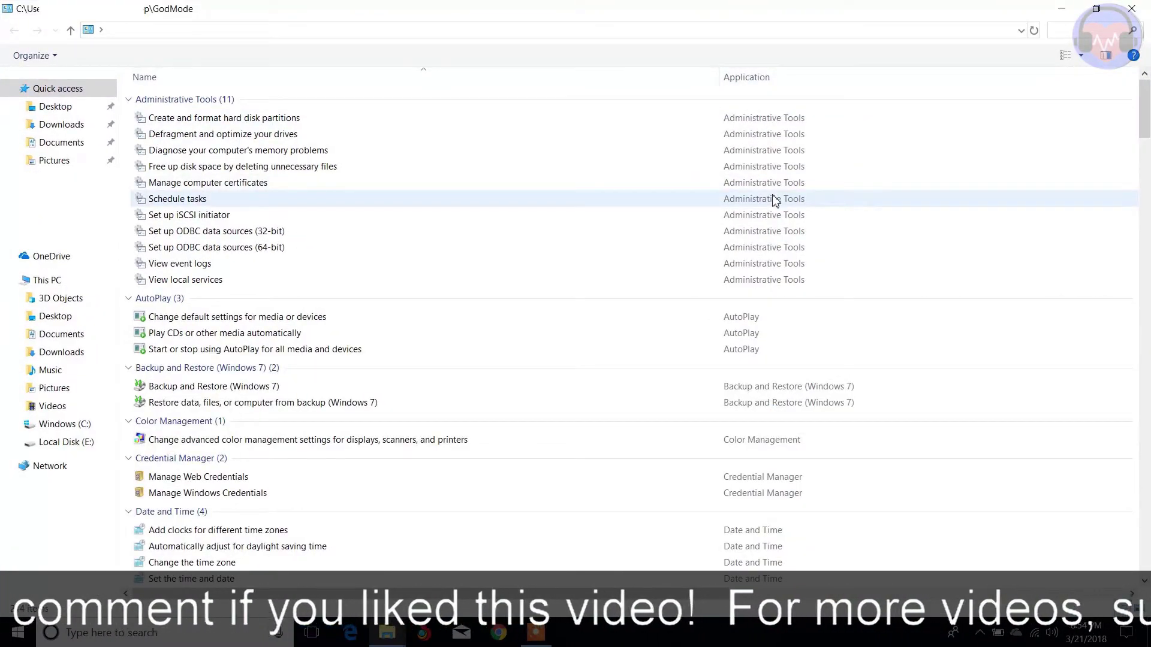
scroll(774, 200, down, 1)
scroll(774, 200, down, 1)
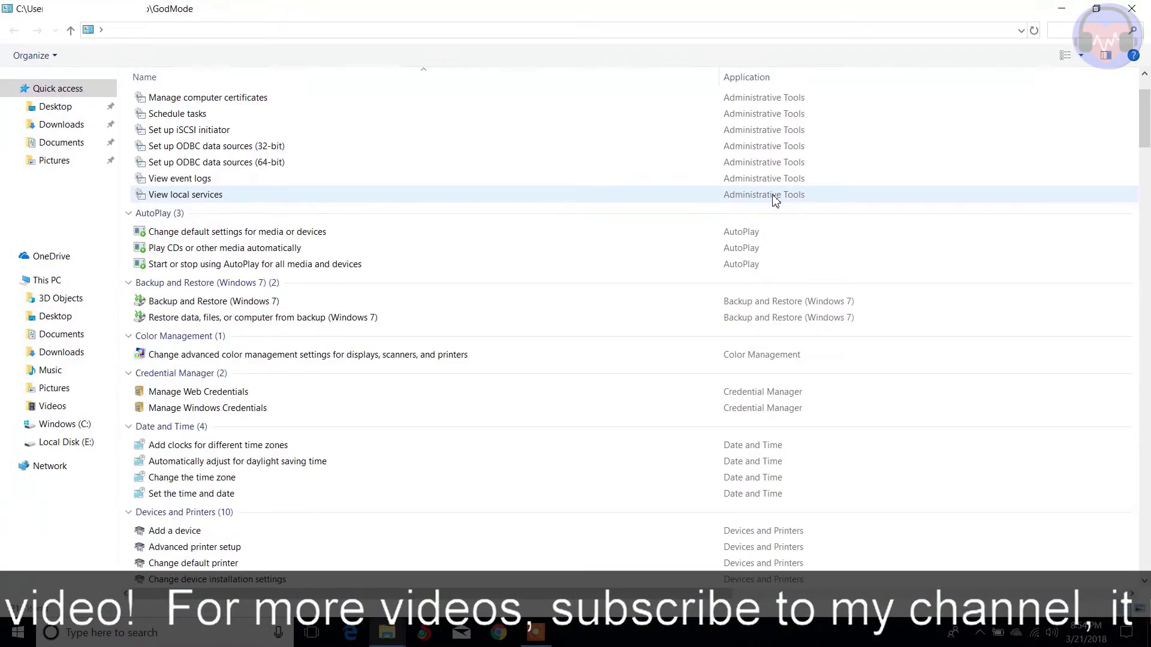
scroll(774, 199, down, 1)
scroll(774, 200, down, 1)
scroll(774, 200, down, 1)
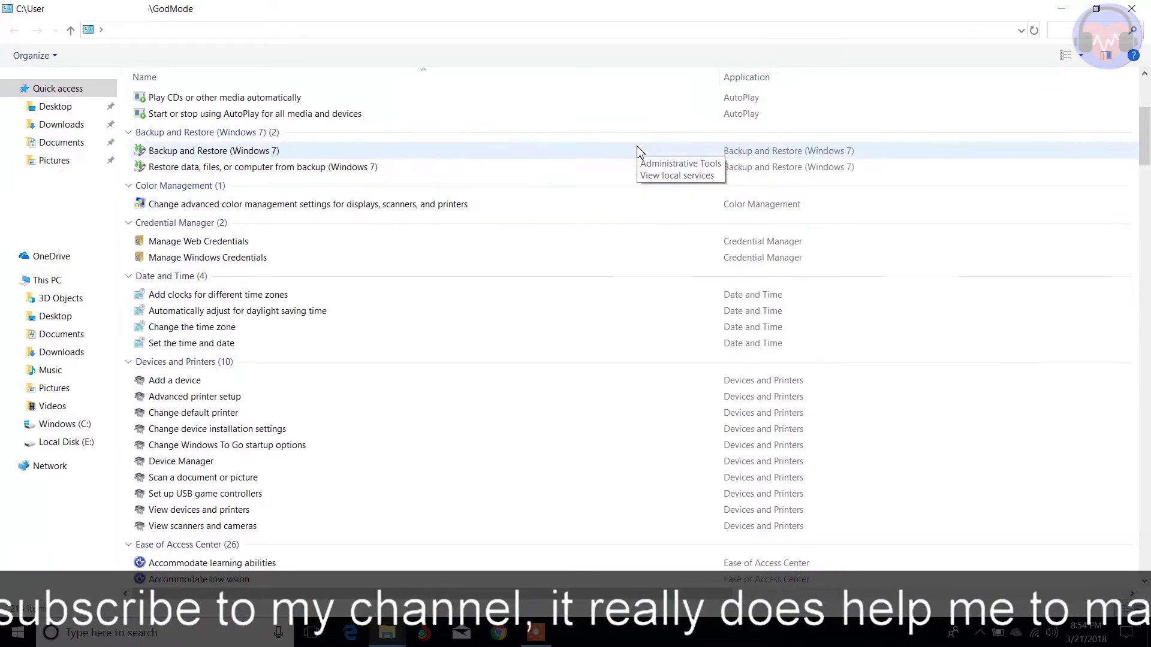
scroll(639, 153, down, 2)
scroll(639, 154, down, 3)
scroll(639, 153, down, 2)
scroll(638, 153, down, 2)
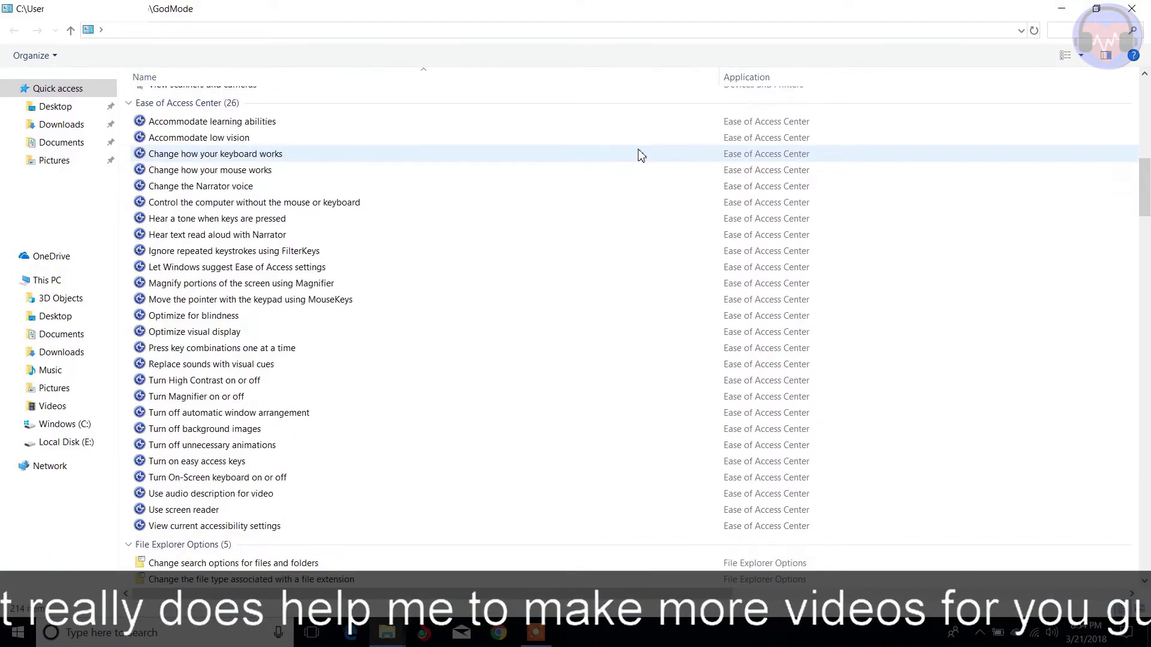
scroll(639, 155, down, 2)
scroll(639, 154, down, 2)
scroll(640, 154, down, 2)
scroll(639, 155, down, 3)
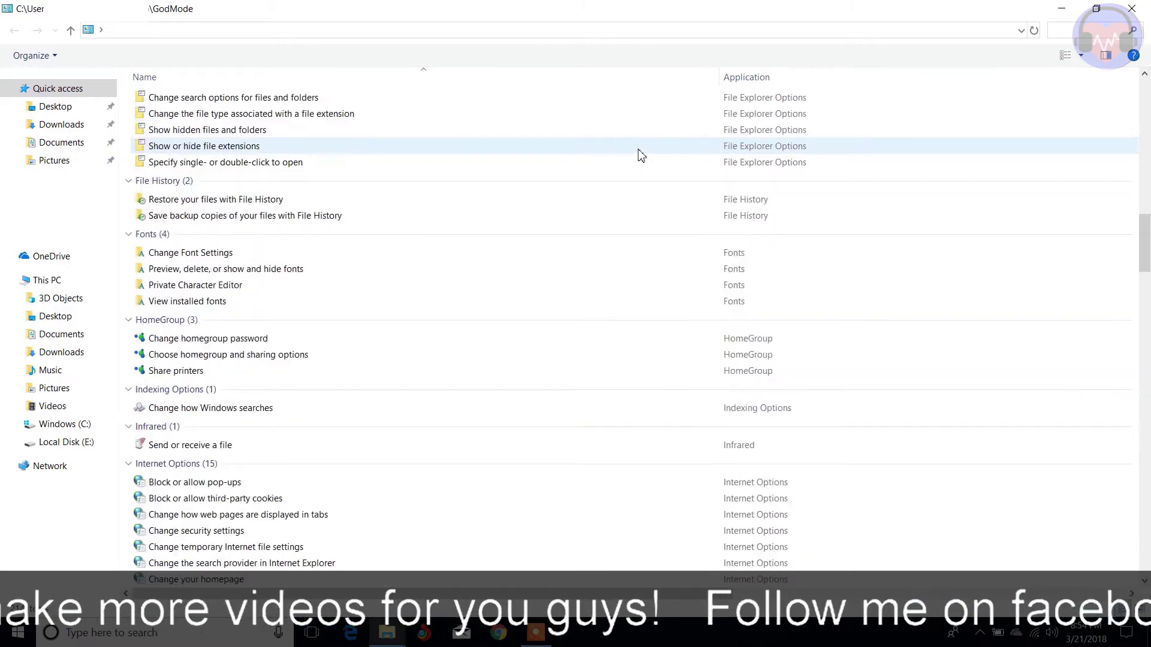
scroll(638, 155, down, 1)
scroll(638, 155, down, 3)
scroll(639, 155, down, 1)
scroll(639, 156, down, 2)
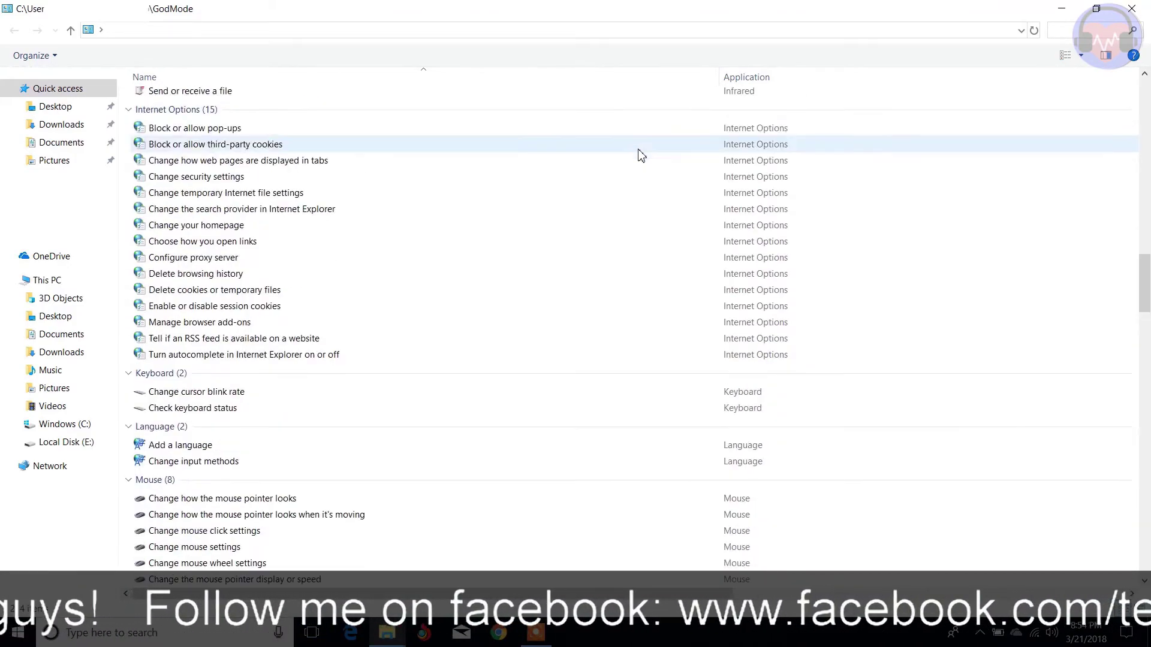
scroll(639, 155, down, 1)
scroll(639, 154, down, 2)
scroll(638, 154, down, 2)
scroll(638, 155, down, 4)
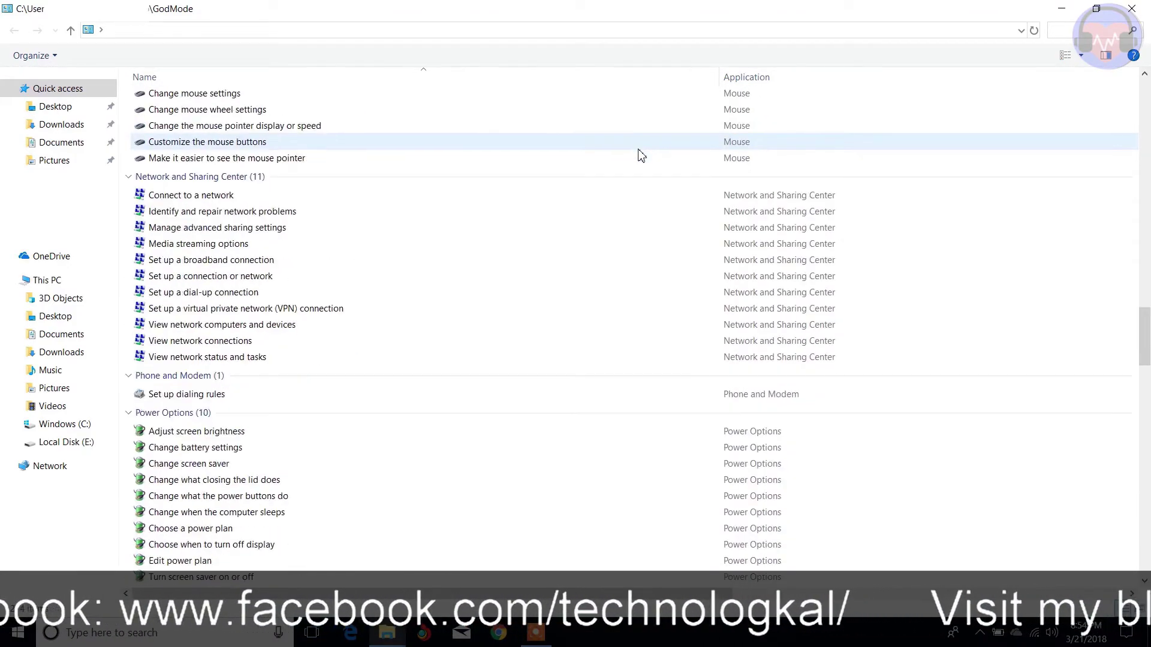
scroll(638, 155, down, 1)
scroll(639, 154, down, 4)
scroll(639, 155, down, 1)
scroll(638, 156, down, 4)
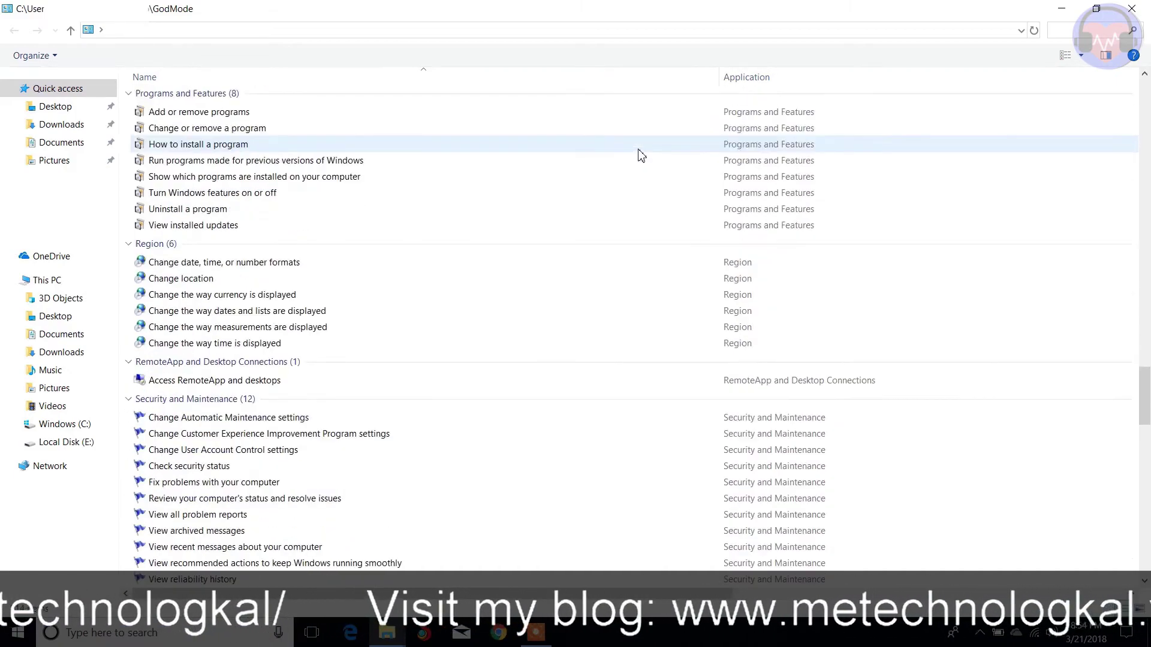
scroll(639, 154, down, 3)
scroll(638, 155, down, 3)
scroll(639, 155, down, 5)
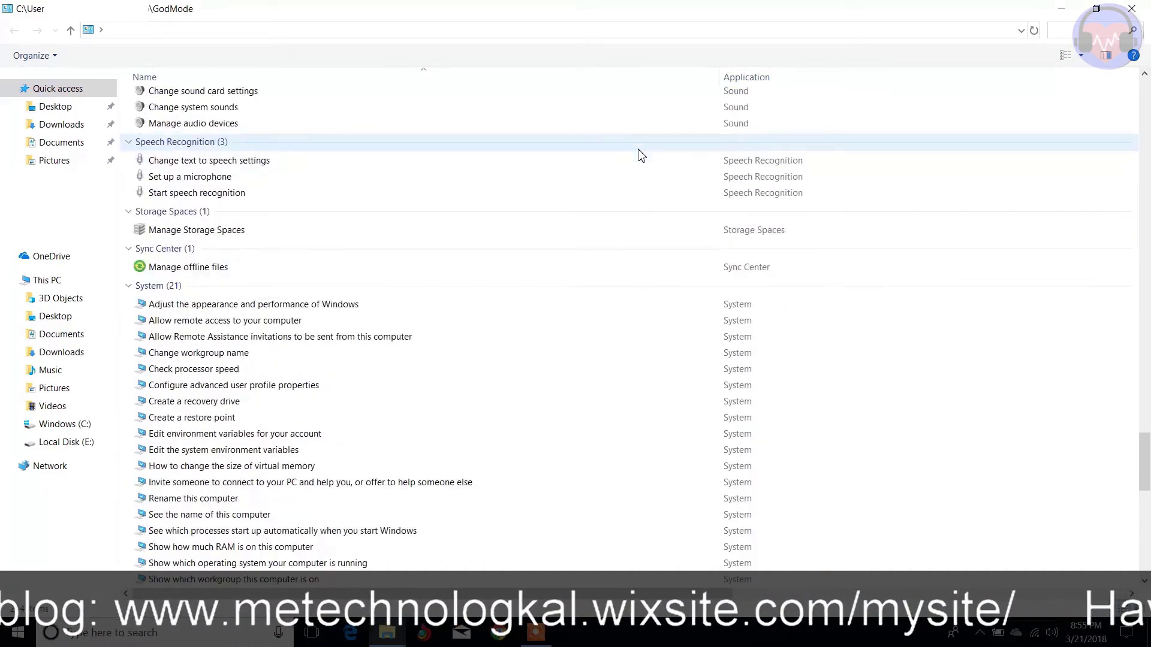
scroll(638, 155, down, 2)
scroll(638, 155, down, 3)
scroll(639, 155, down, 4)
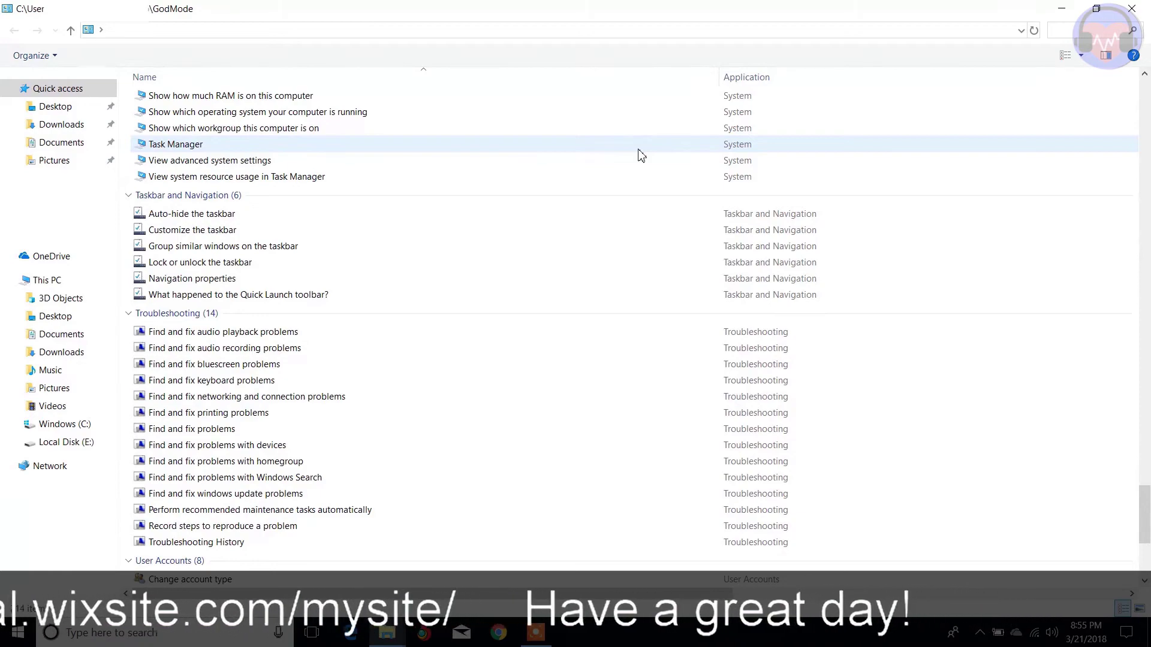
scroll(639, 155, down, 2)
scroll(639, 155, down, 3)
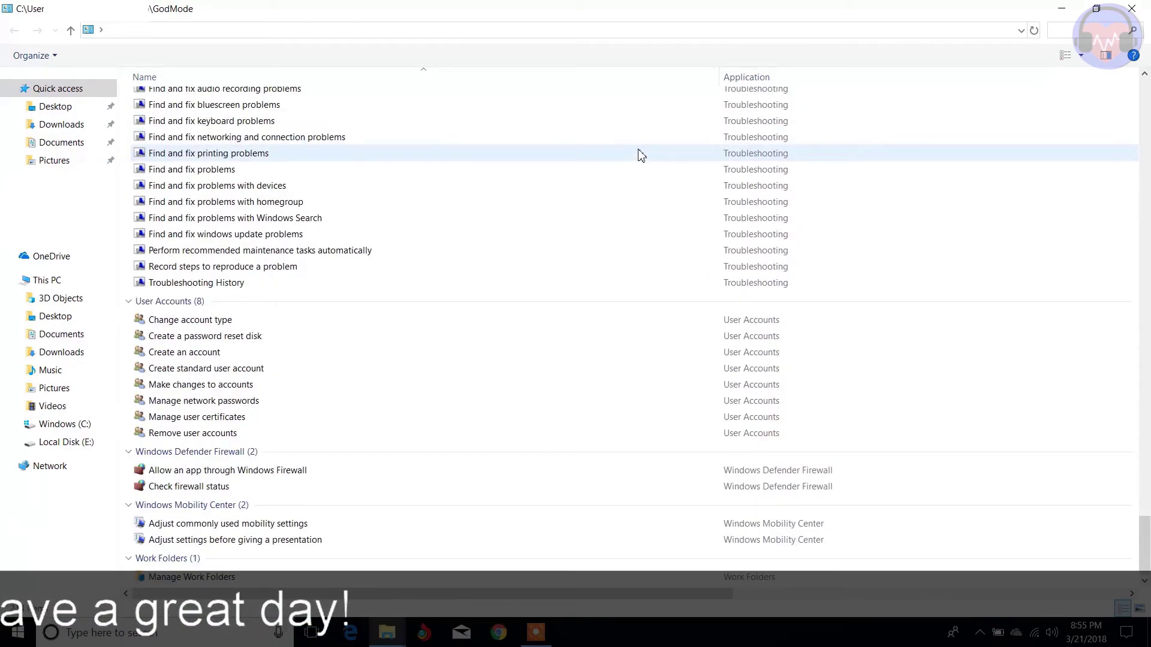